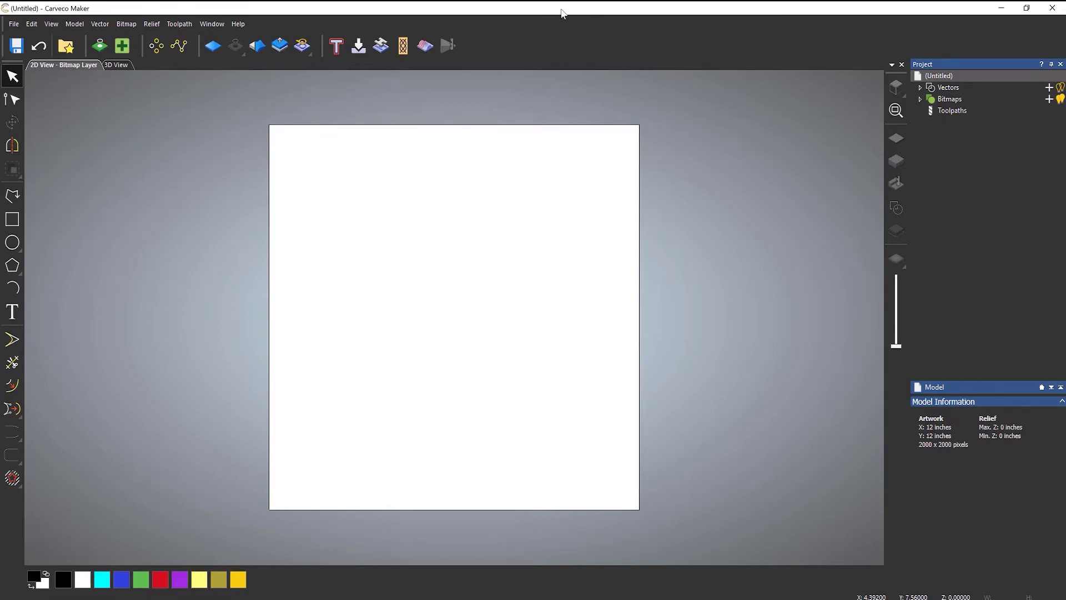
Shrink the program window to reveal the desktop images and load sparrow-1 into the workspace without saving the current model
left_click(1027, 8)
left_click(192, 255)
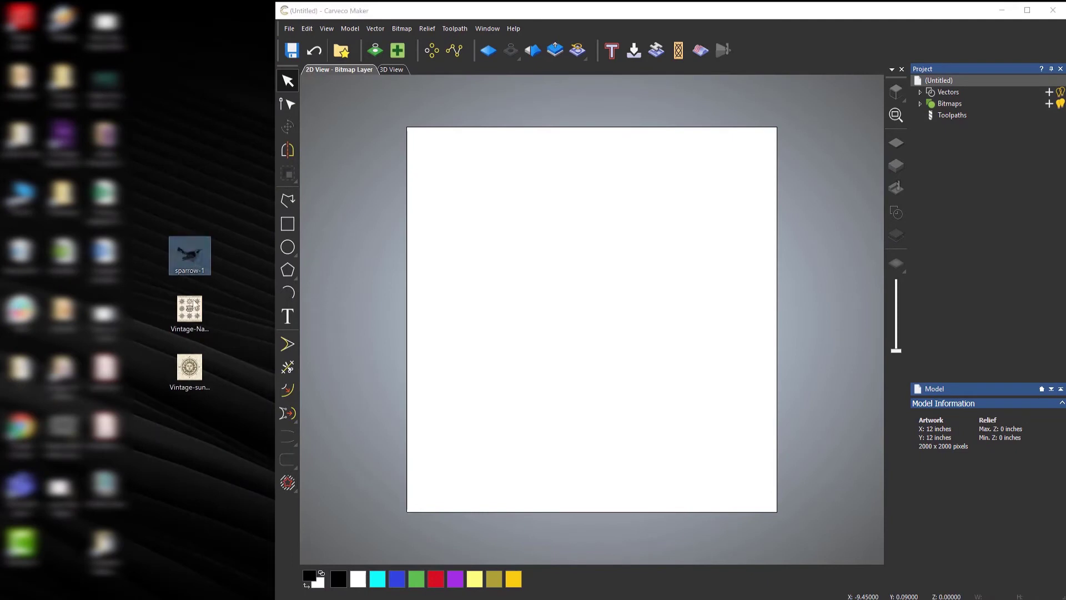
left_click(192, 309)
left_click(187, 367)
left_click(194, 255)
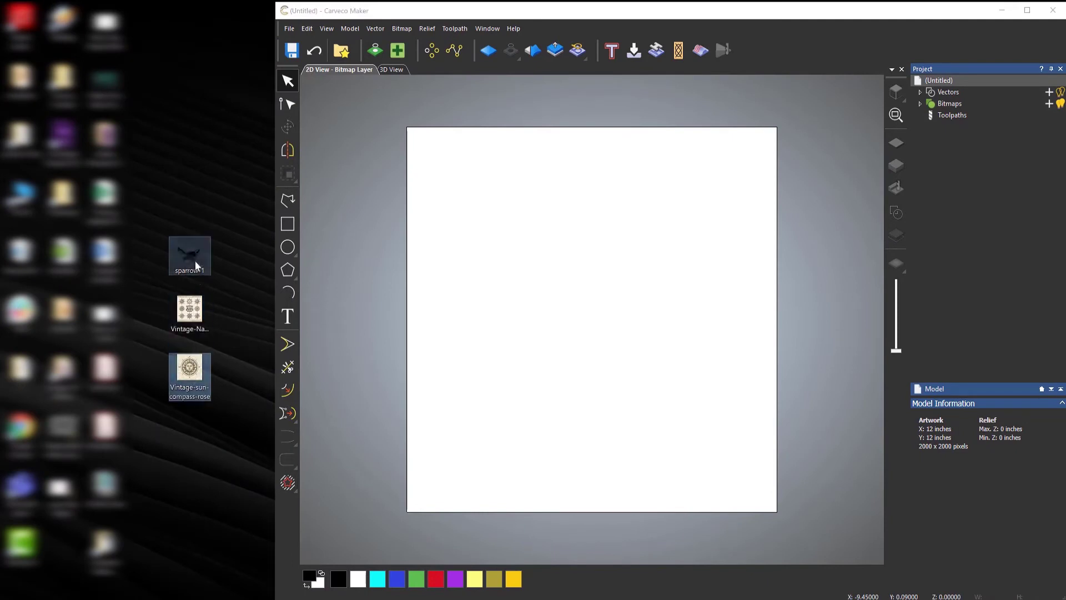
left_click_drag(217, 237, 607, 282)
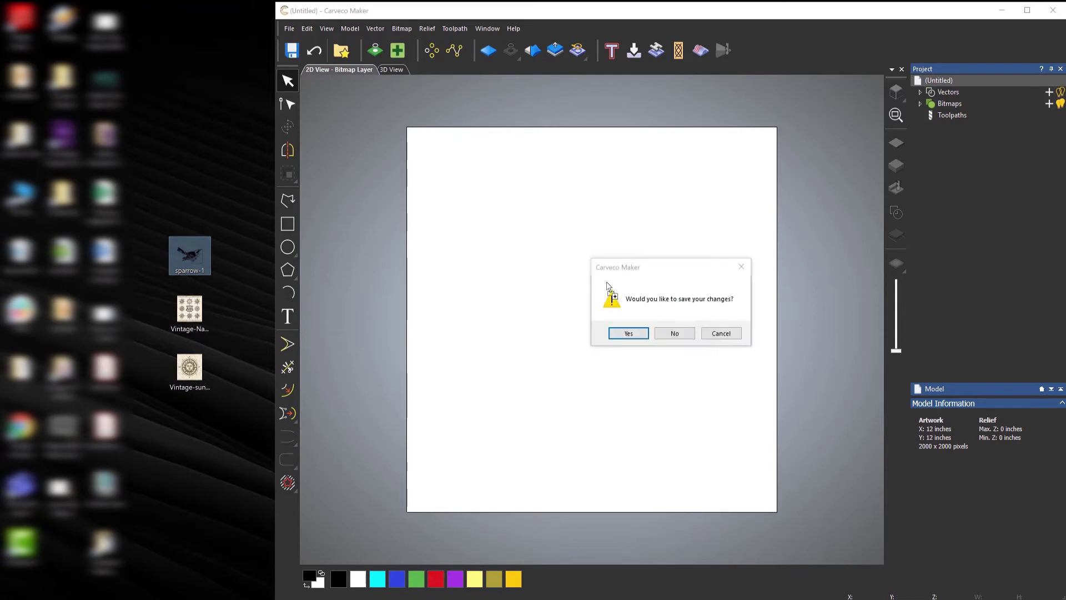
left_click(675, 334)
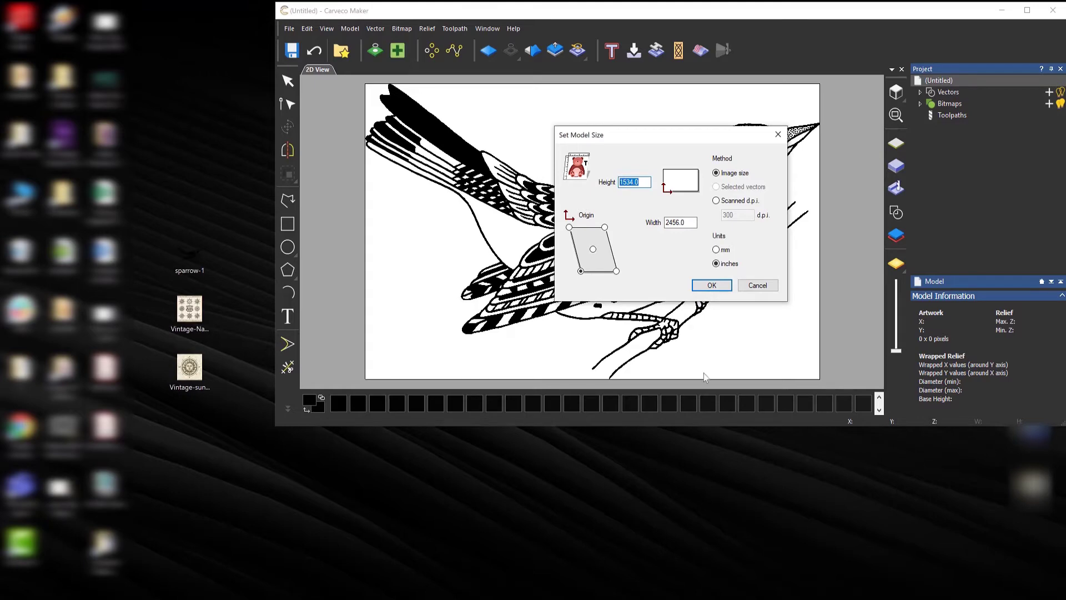
Size the sparrow-1 model 12 inches wide from the image proportions and maximise the program window
type("12")
left_click(693, 222)
left_click_drag(693, 223, 639, 215)
type("12")
left_click(709, 286)
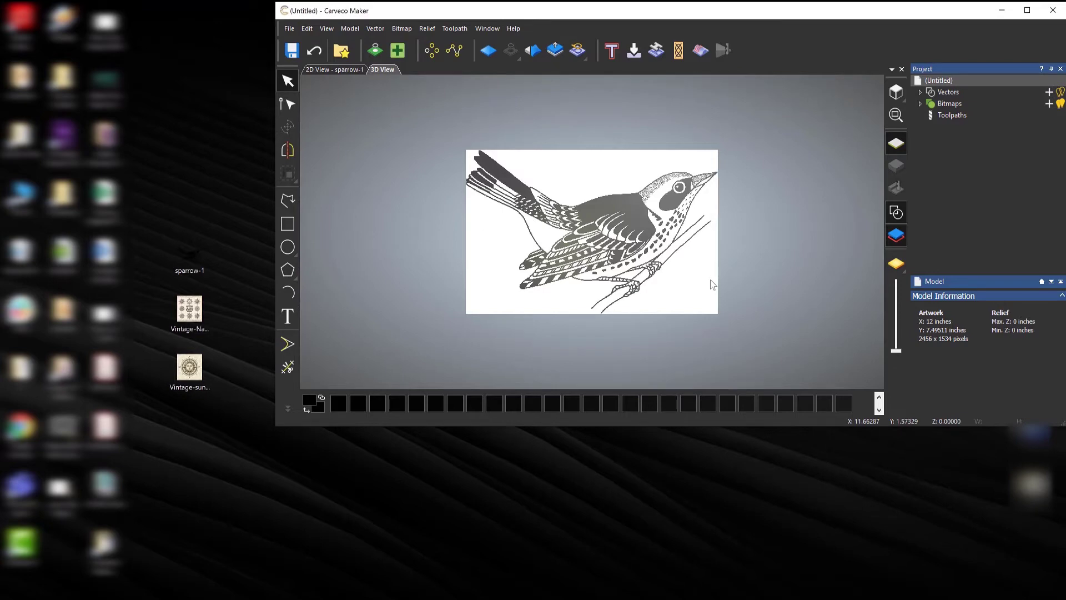
left_click(1028, 10)
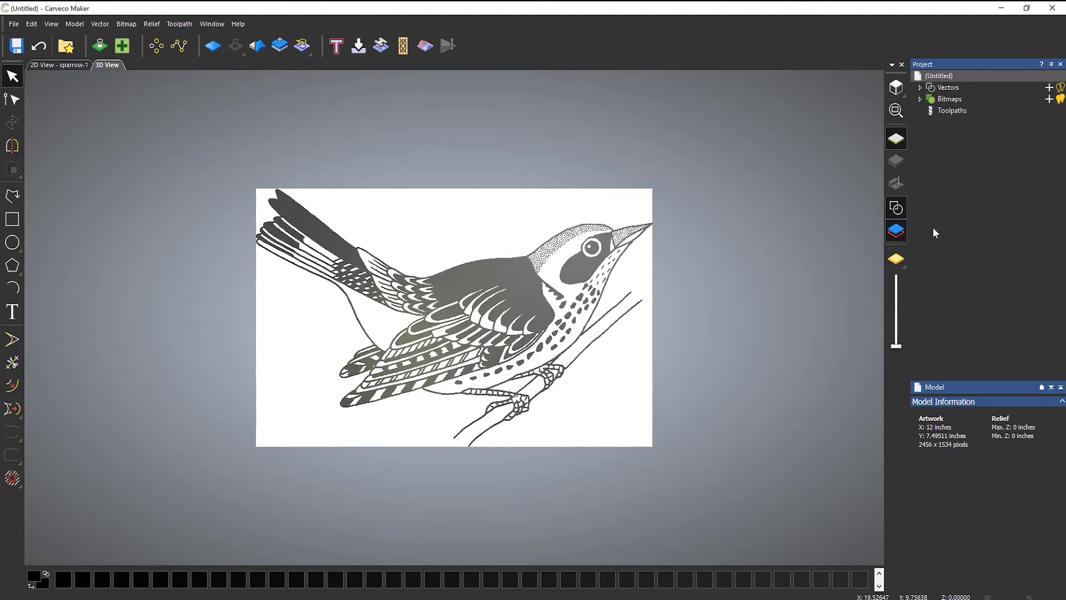
Expand the bitmap layers, toggle their visibility off and on to check the sparrow-1 image, and collapse the list
left_click(921, 99)
left_click(1061, 100)
left_click(1061, 100)
left_click(1061, 100)
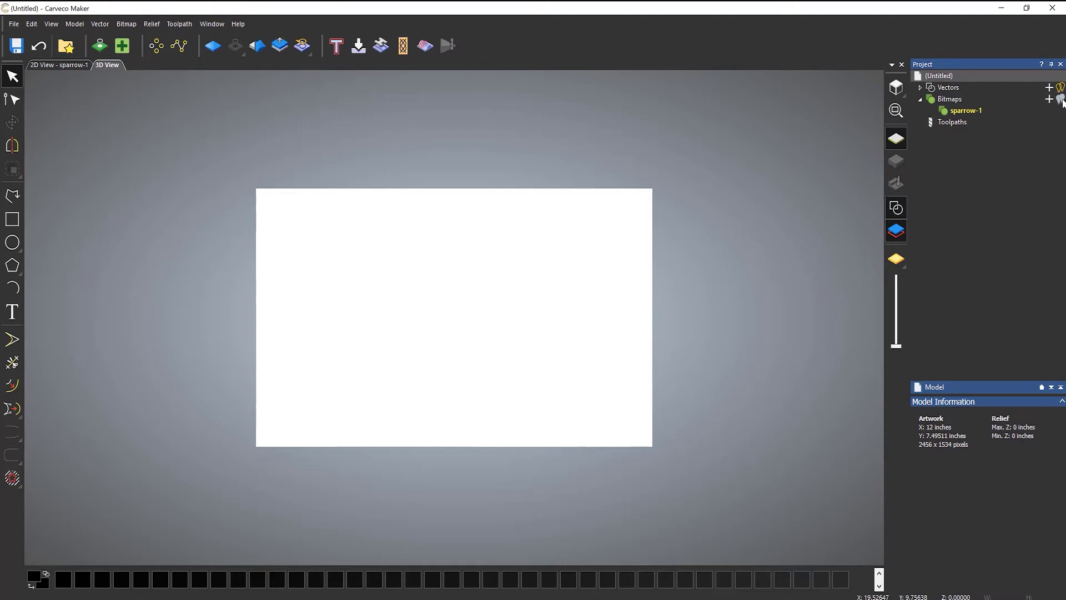
left_click(1061, 100)
left_click(925, 102)
left_click(920, 98)
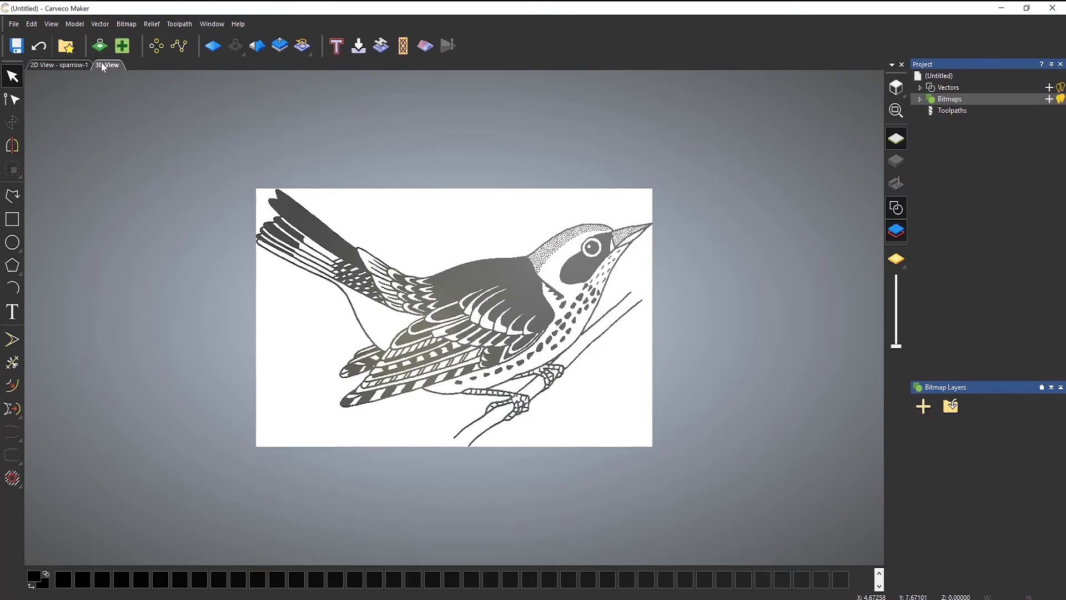
Open sparrow-1 from the desktop as a new model without saving, keeping the image size of 2456 by 1534 inches
left_click(14, 24)
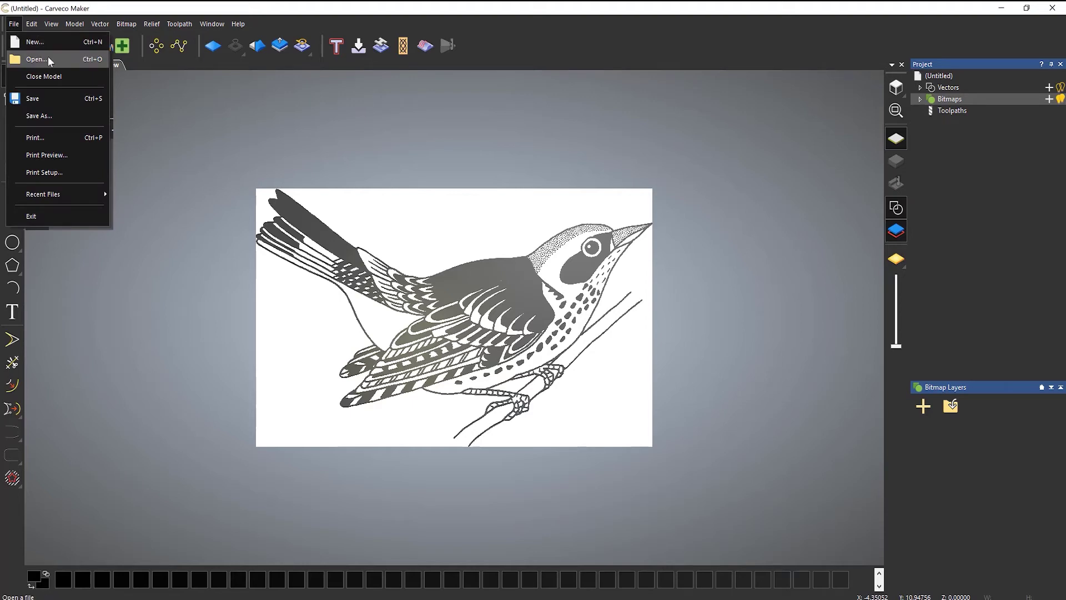
left_click(37, 59)
scroll(414, 316, "down", 2)
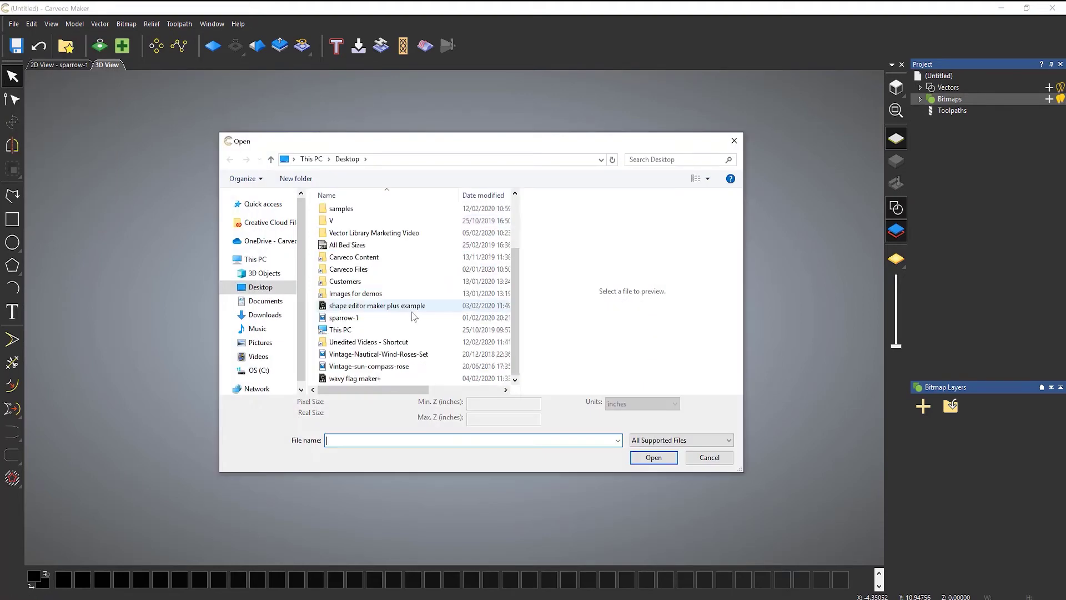
left_click(414, 319)
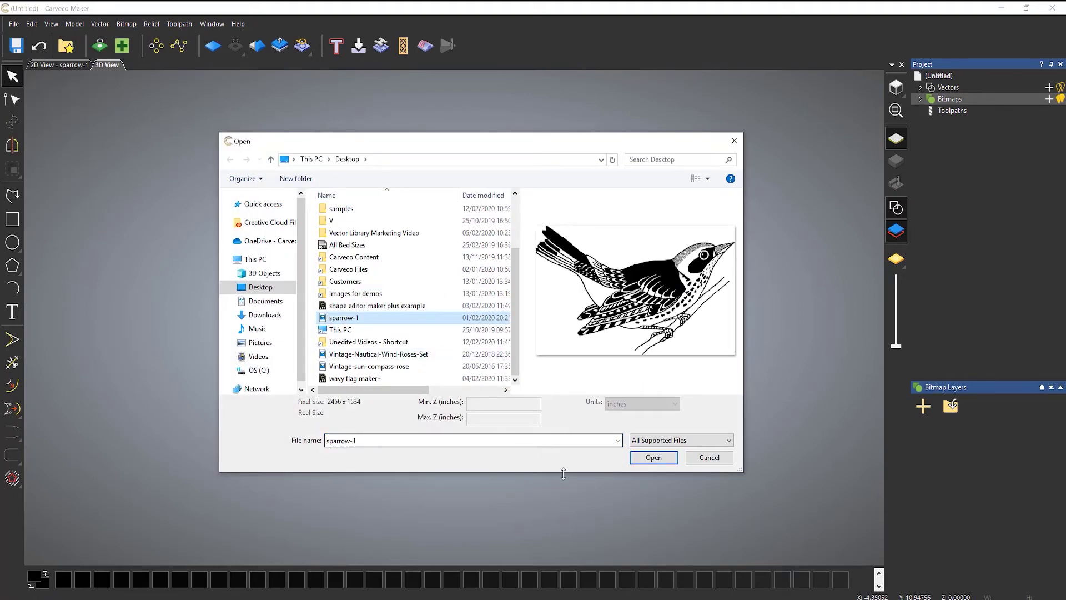
left_click(646, 455)
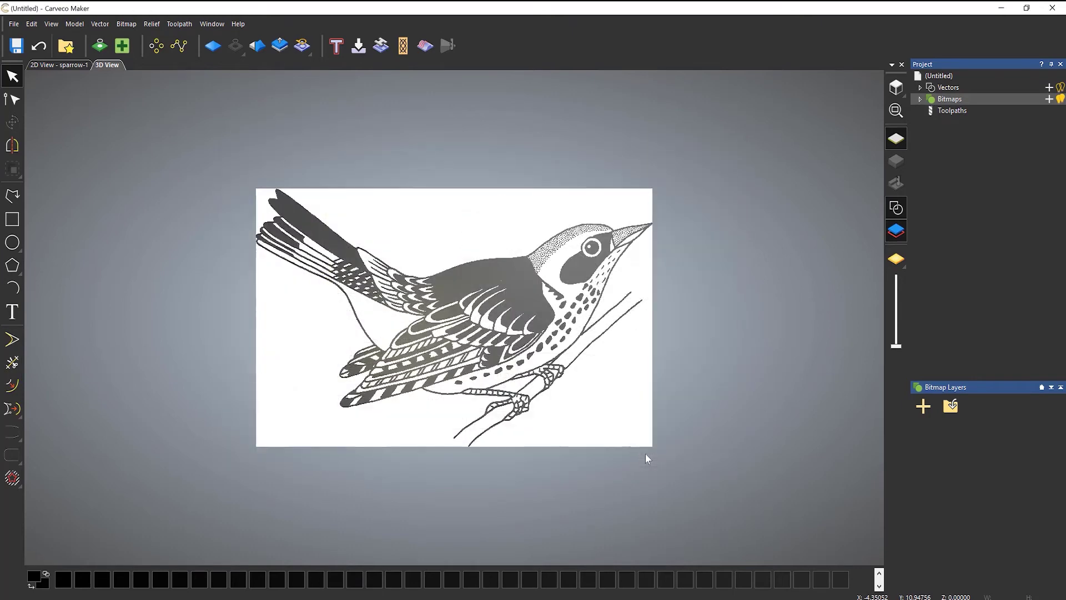
left_click(544, 332)
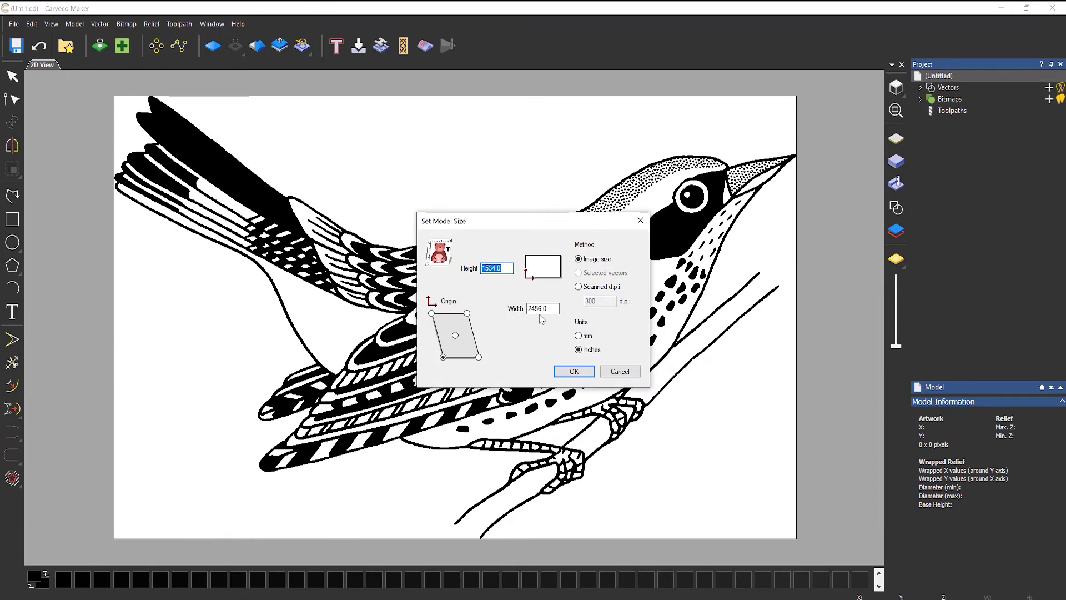
left_click(567, 371)
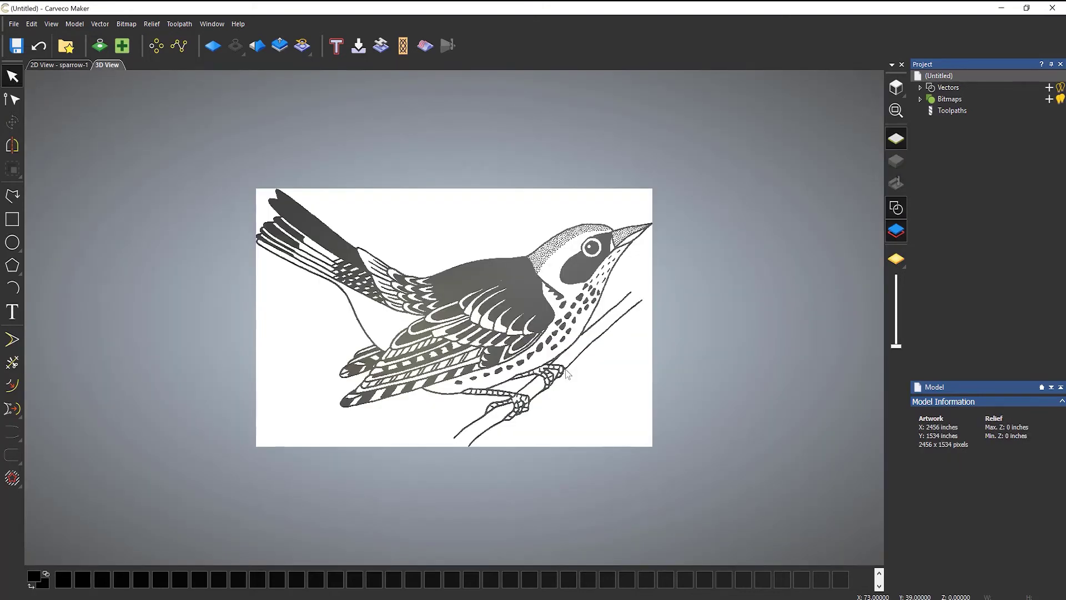
Create a new 12 by 12 inch model and show it in the 2D view
left_click(13, 25)
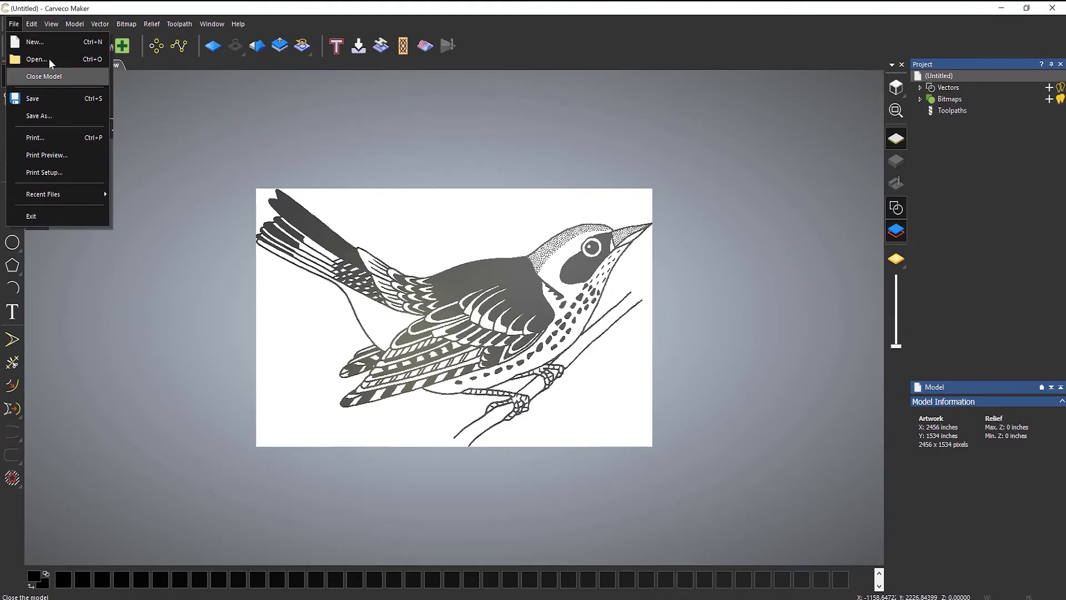
left_click(45, 41)
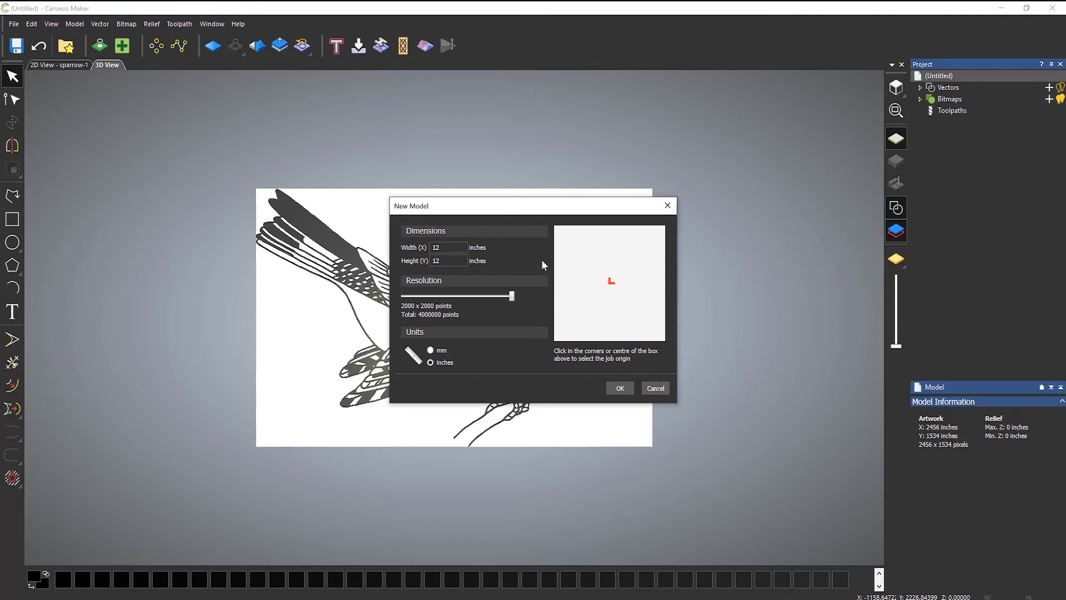
left_click(620, 389)
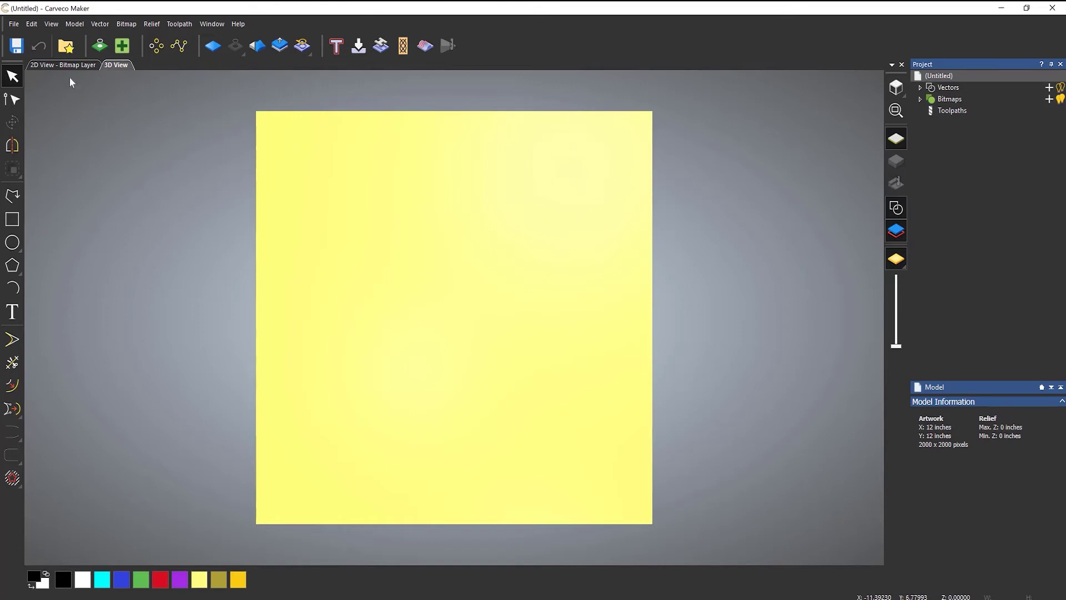
left_click(59, 65)
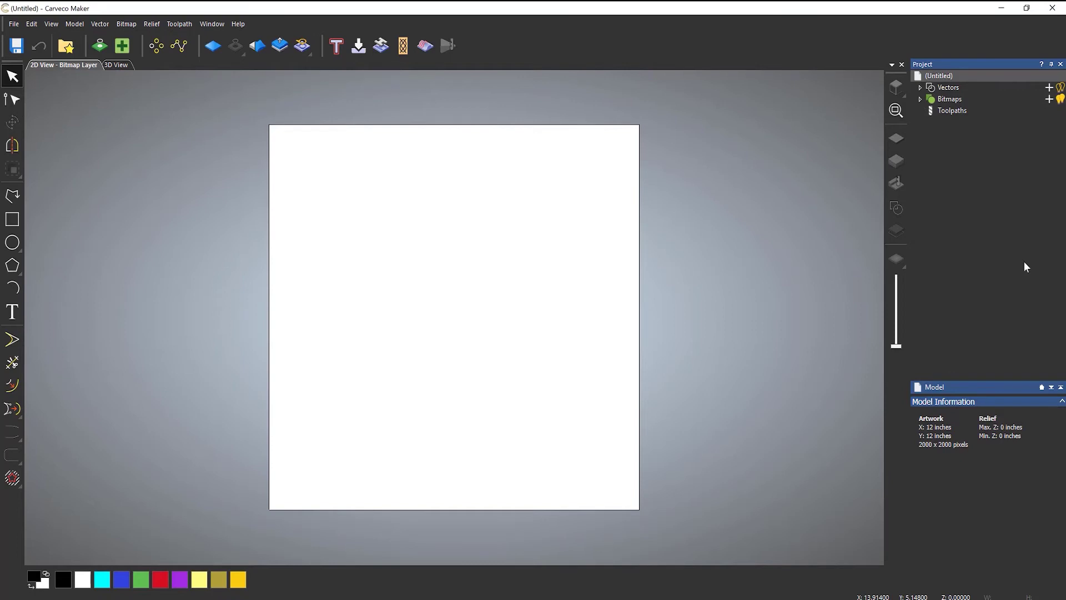
Import sparrow-1 from the desktop as a bitmap layer with scaling None, and delete that layer
left_click(920, 99)
right_click(954, 102)
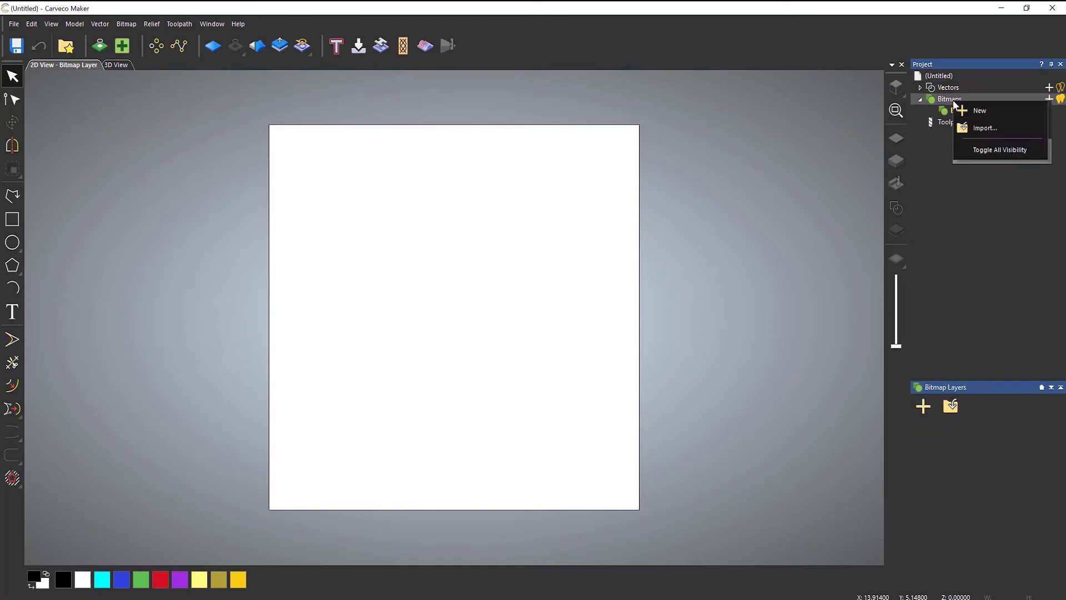
left_click(998, 128)
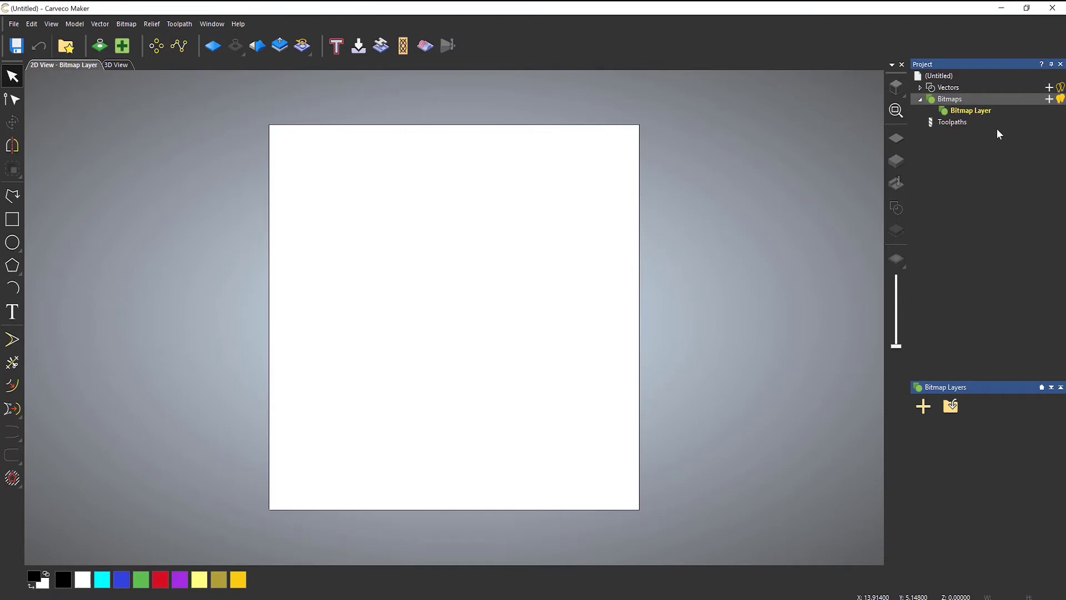
left_click(261, 287)
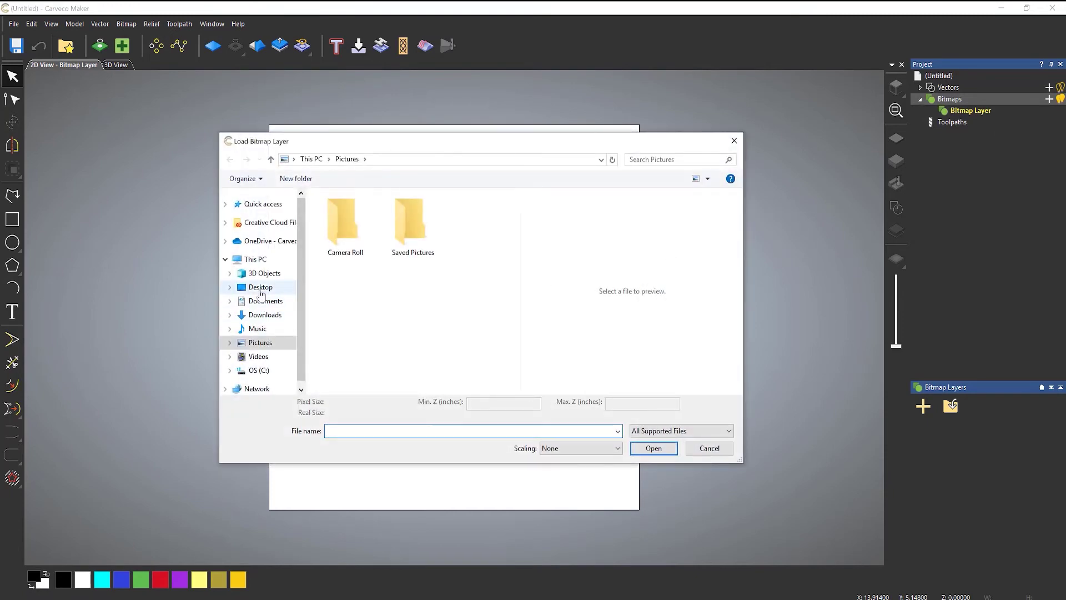
scroll(422, 354, "down", 1)
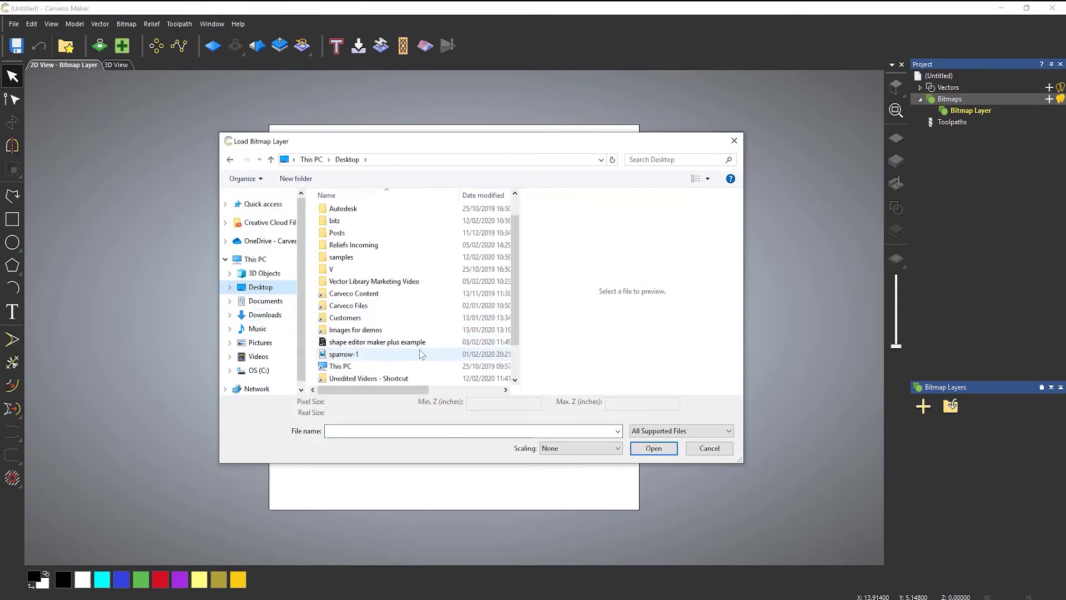
left_click(351, 354)
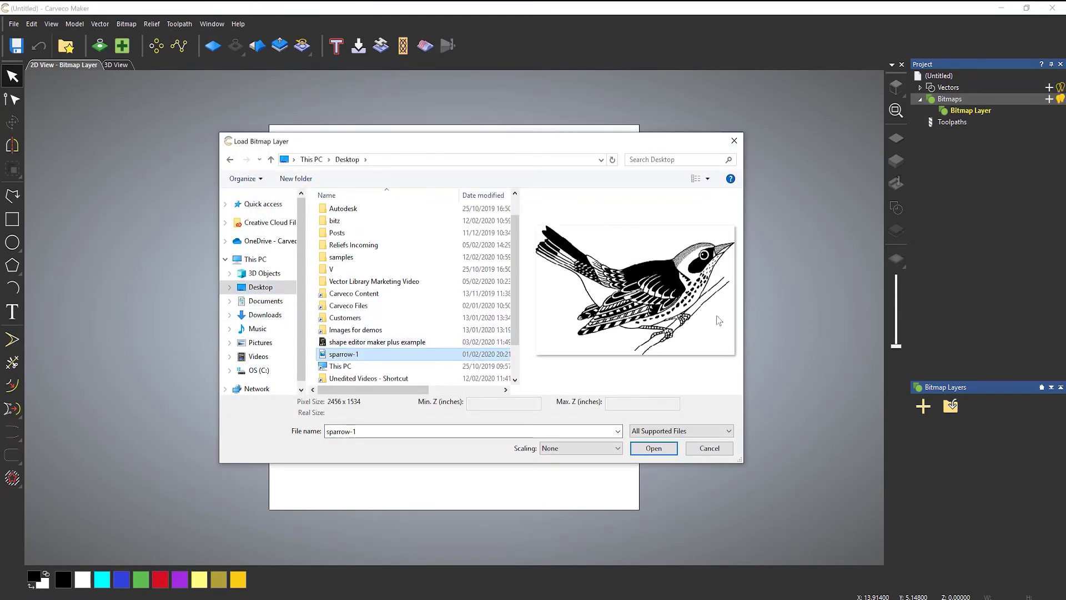
left_click(653, 449)
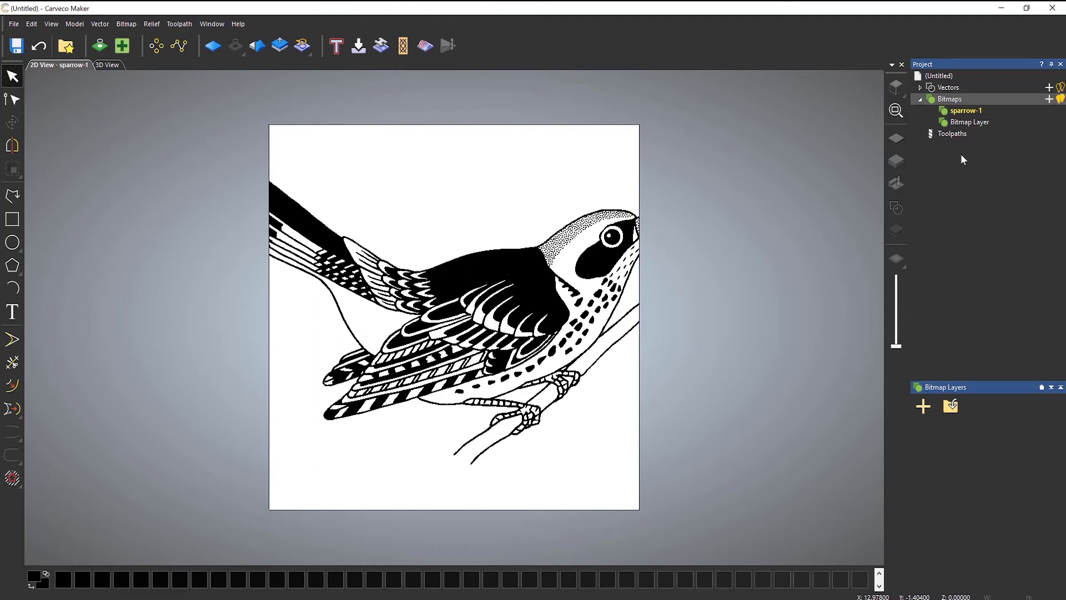
right_click(968, 111)
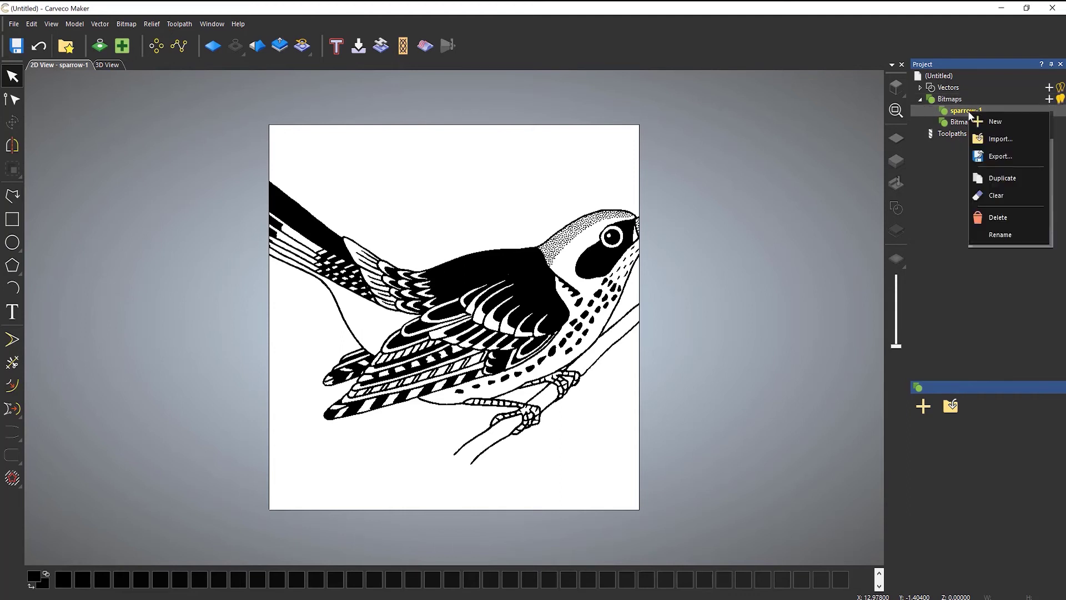
left_click(1014, 220)
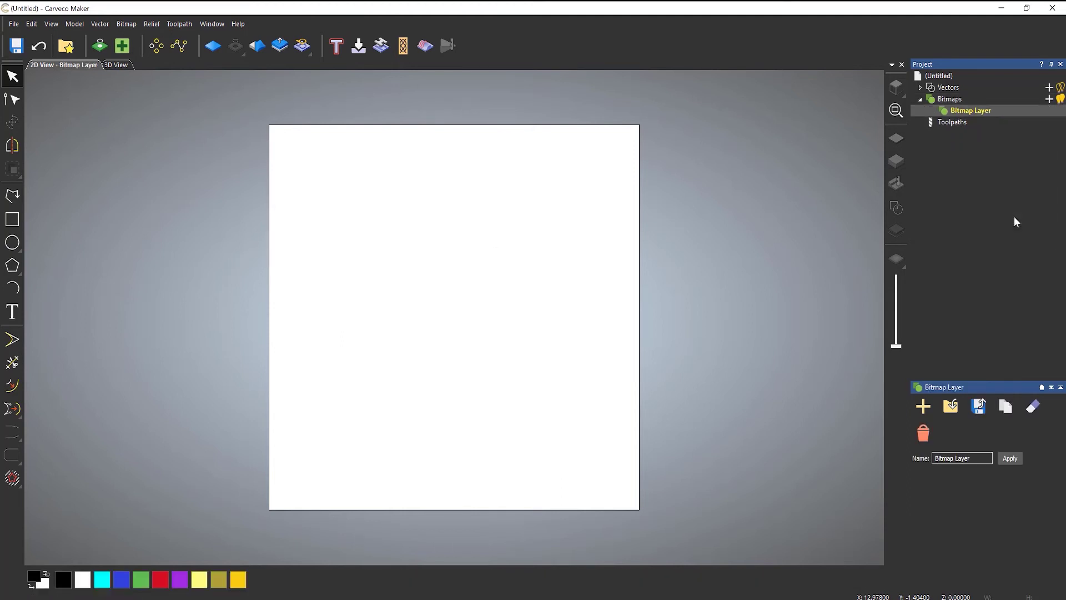
Import sparrow-1 as a bitmap layer with its scaling set to Fit
right_click(957, 100)
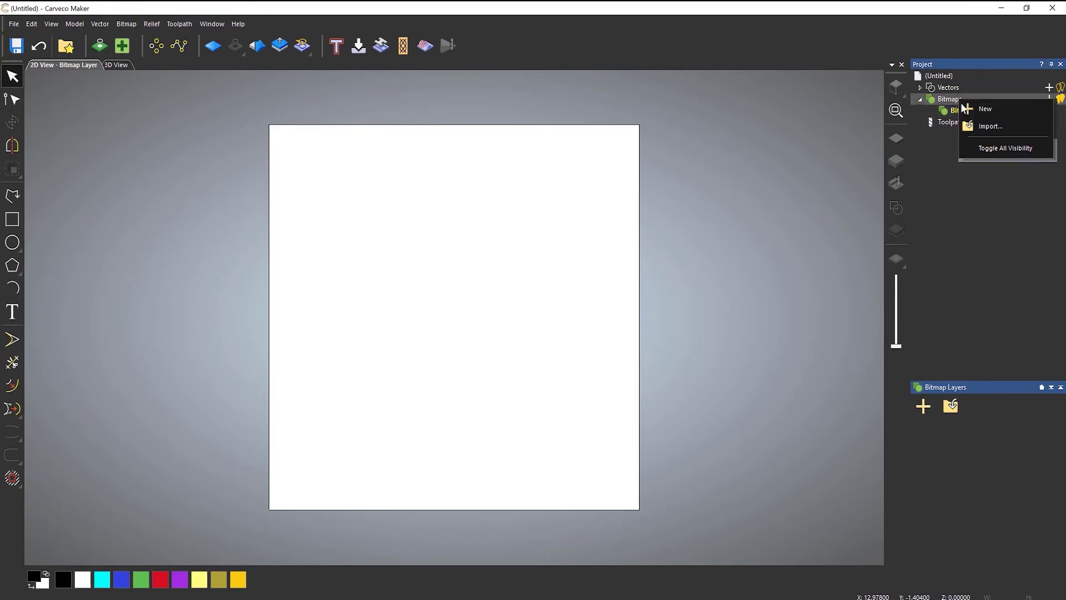
left_click(987, 132)
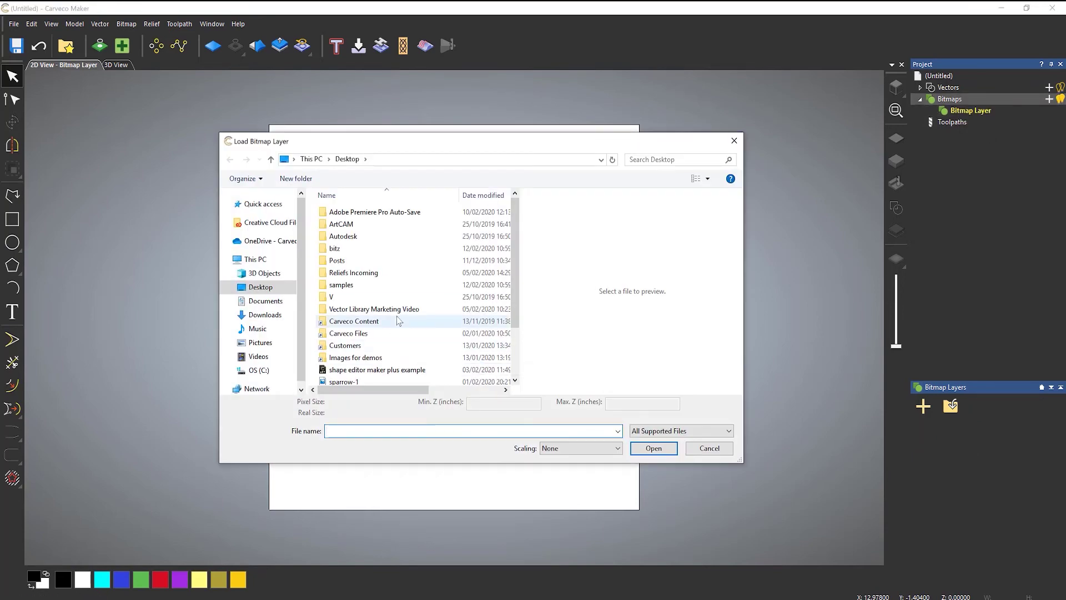
scroll(367, 333, "down", 2)
left_click(347, 317)
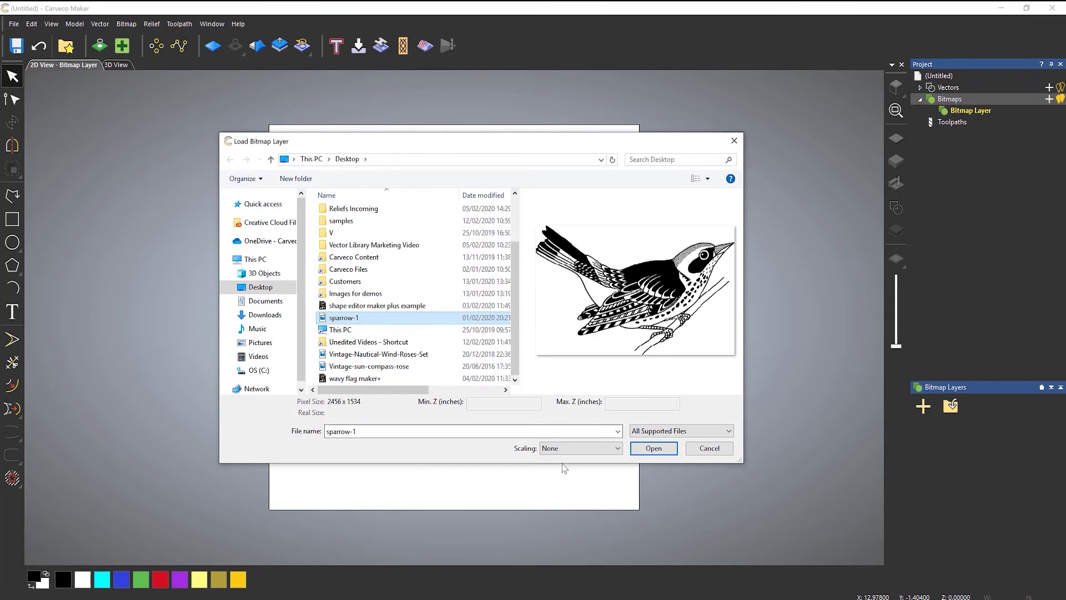
left_click(581, 453)
left_click(585, 449)
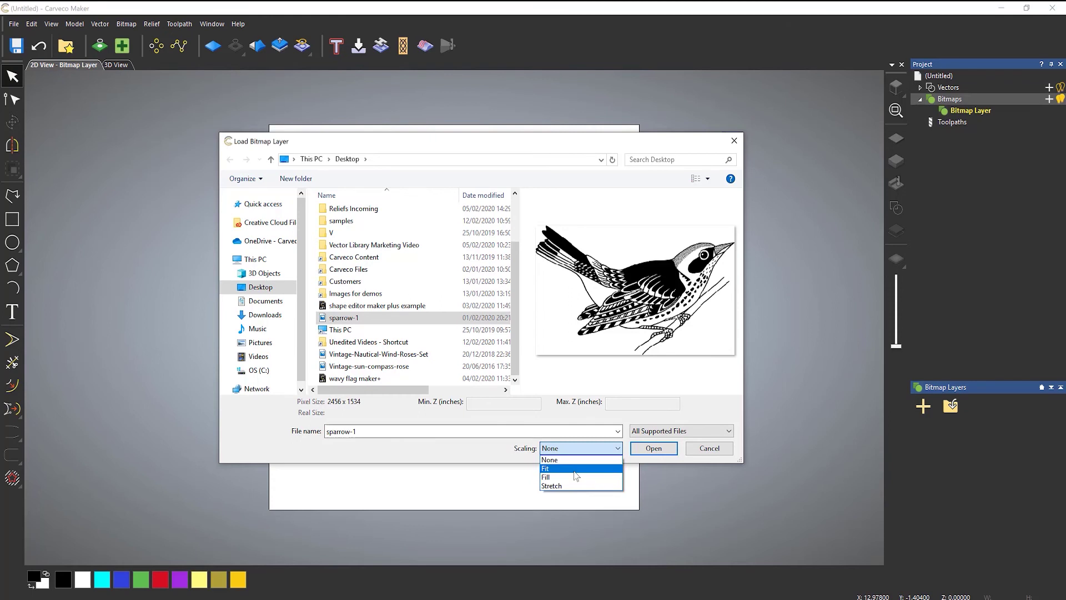
left_click(575, 472)
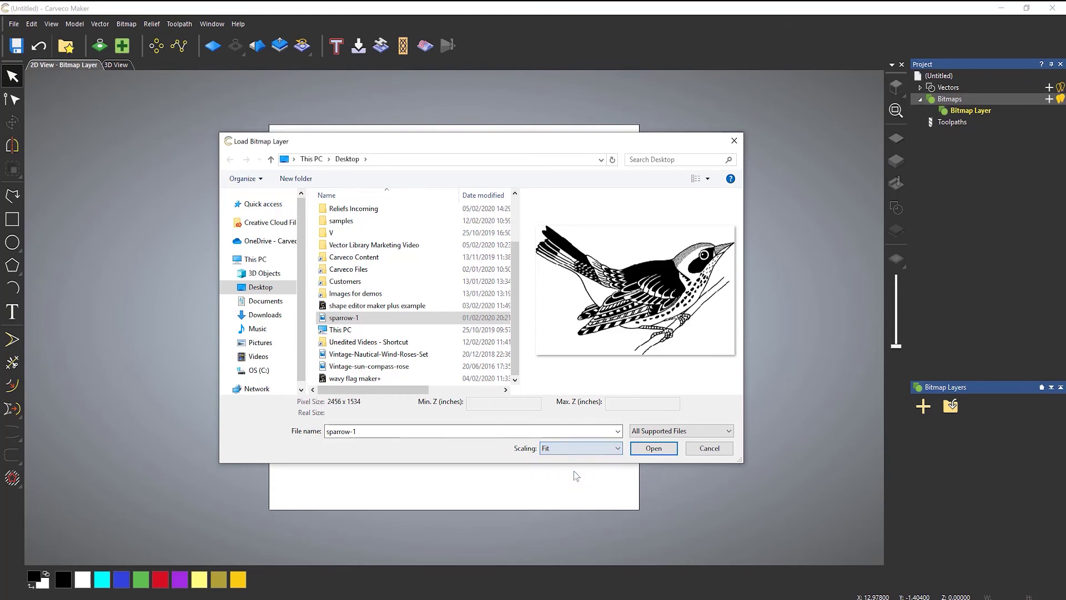
left_click(654, 448)
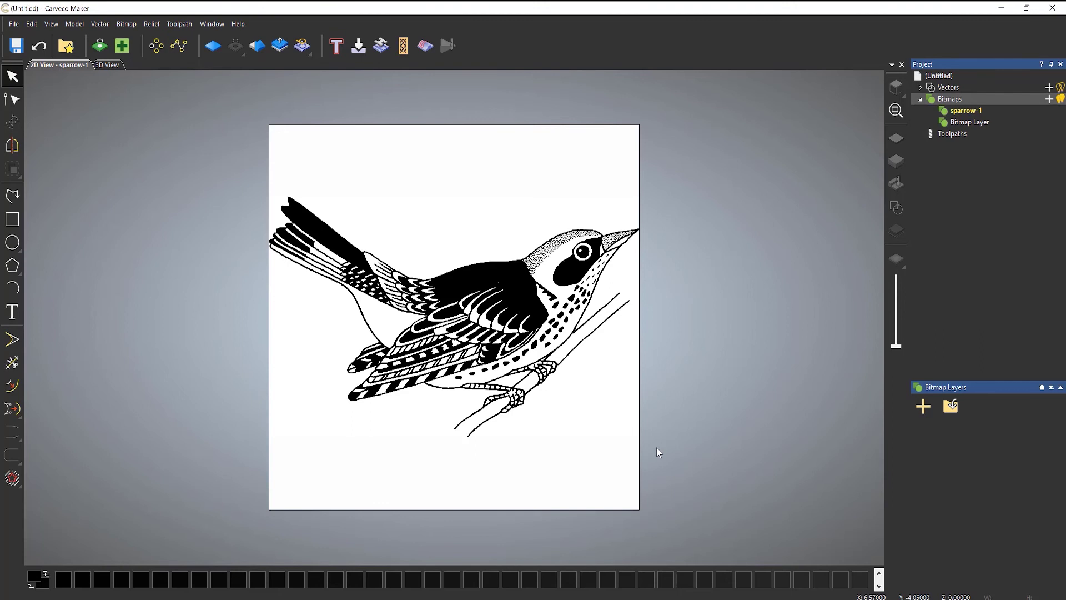
Import Vintage-sun-compass-rose from the desktop as a bitmap layer with its scaling set to Fit
right_click(953, 104)
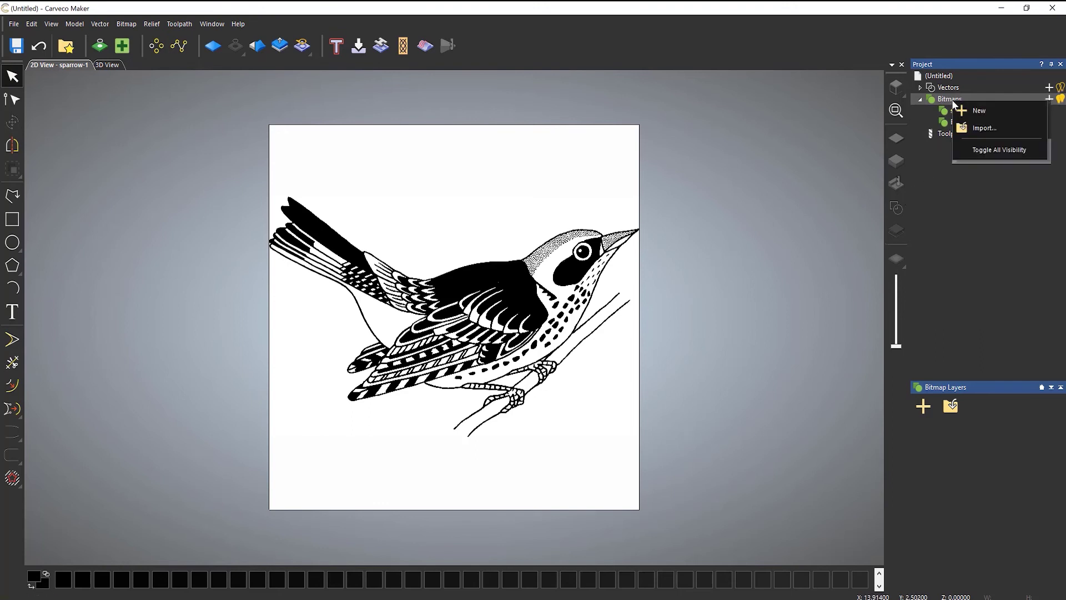
left_click(981, 127)
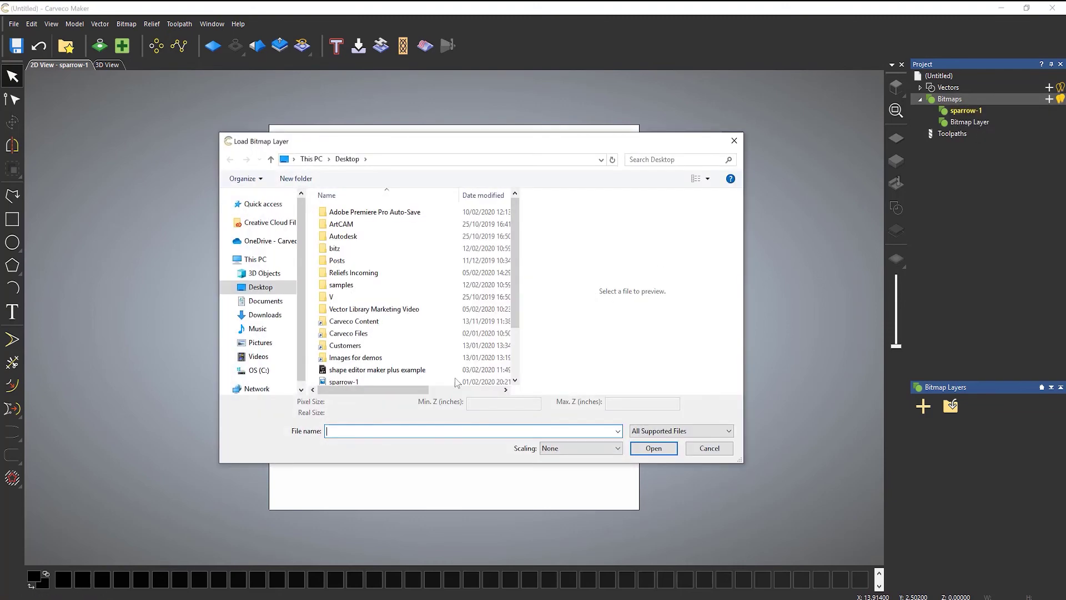
scroll(357, 381, "down", 2)
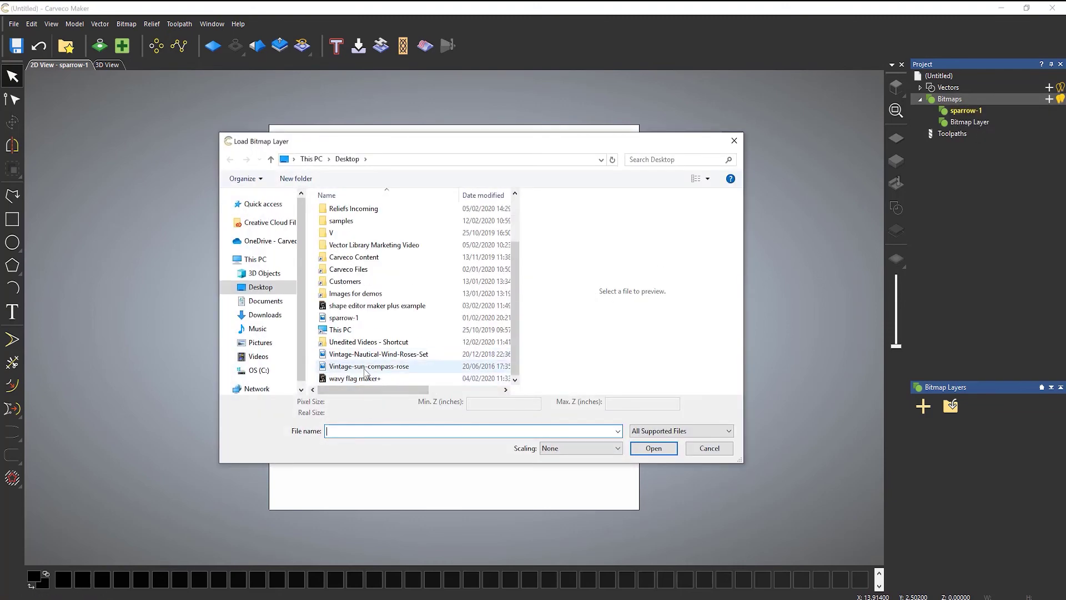
left_click(366, 368)
left_click(587, 449)
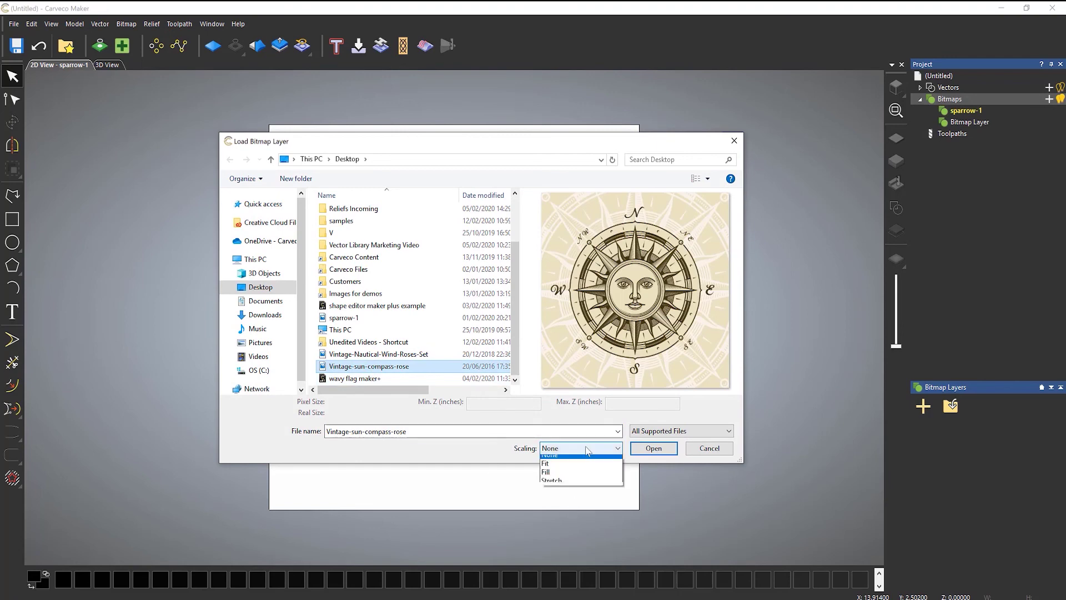
left_click(565, 469)
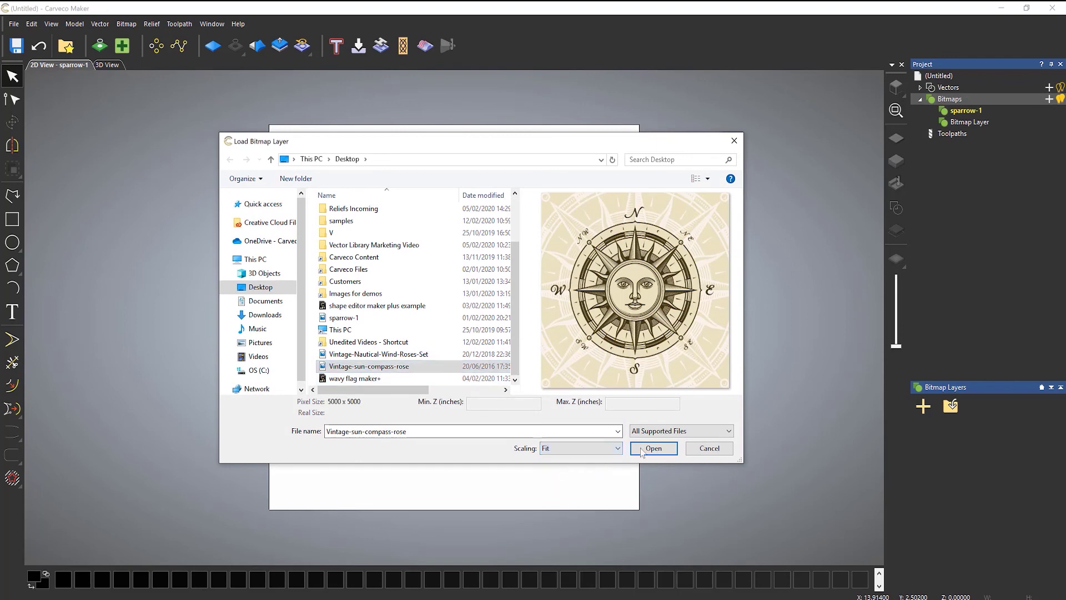
left_click(653, 449)
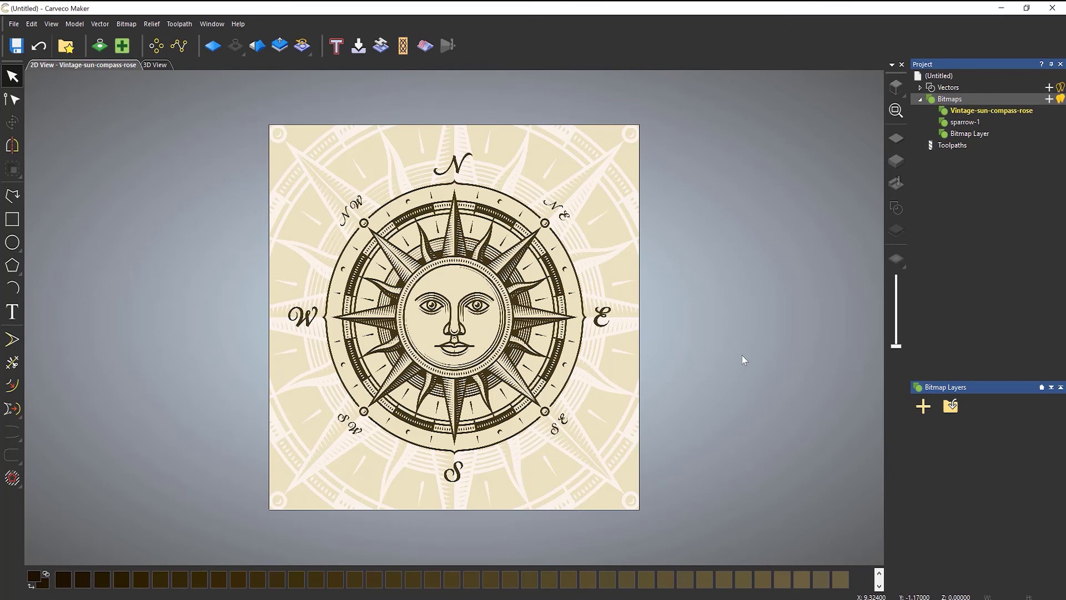
Switch between the sparrow-1, blank Bitmap Layer and Vintage-sun-compass-rose layers to compare them, ending on the compass rose
left_click(970, 124)
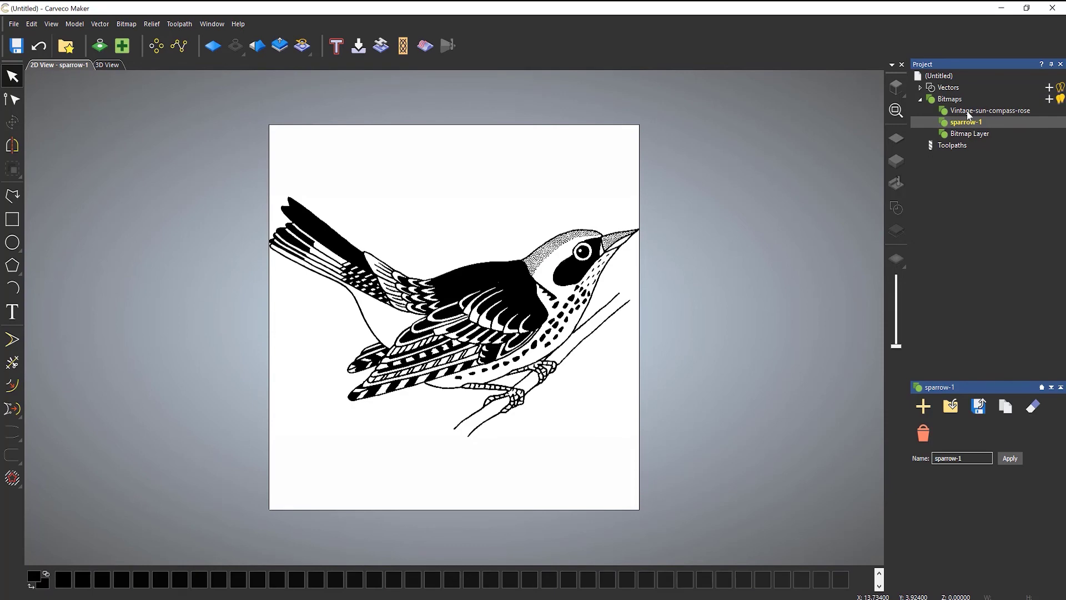
left_click(968, 111)
left_click(969, 124)
left_click(967, 134)
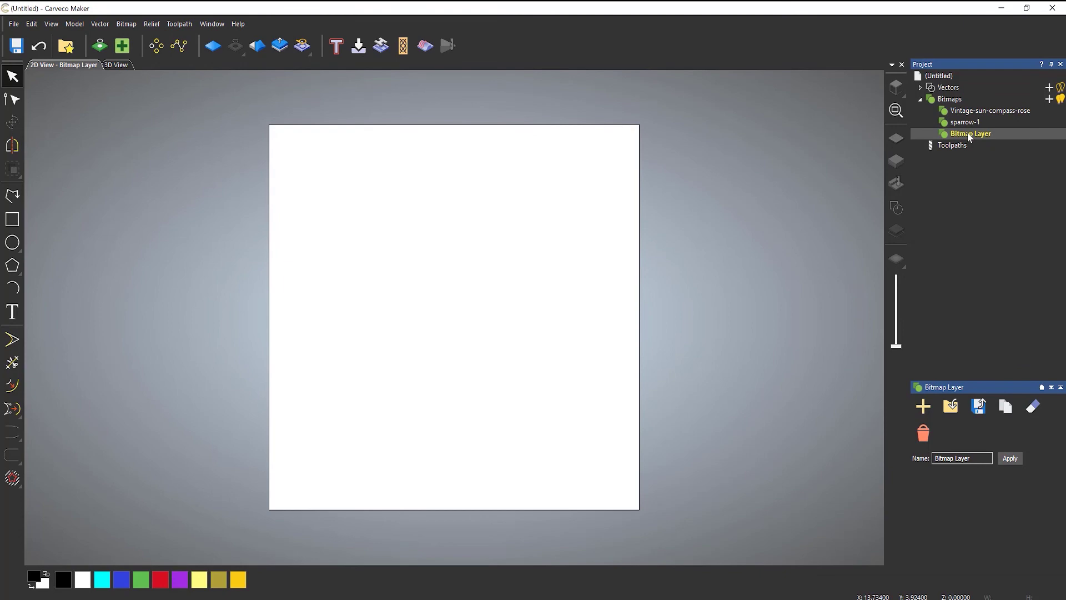
left_click(967, 122)
left_click(968, 111)
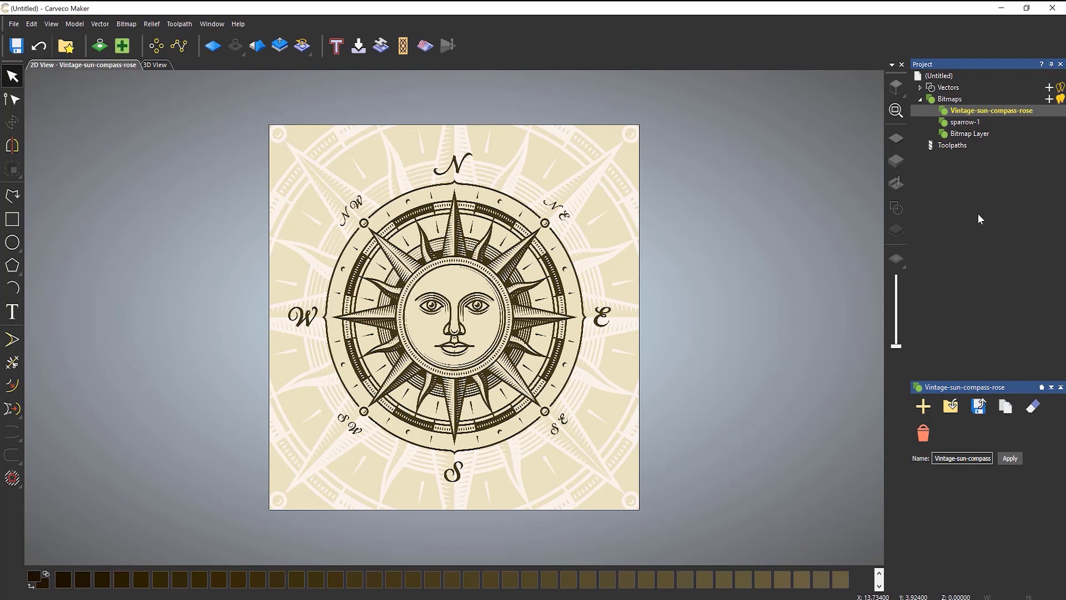
Start another bitmap layer import and show the list of file types supported for loading
right_click(955, 101)
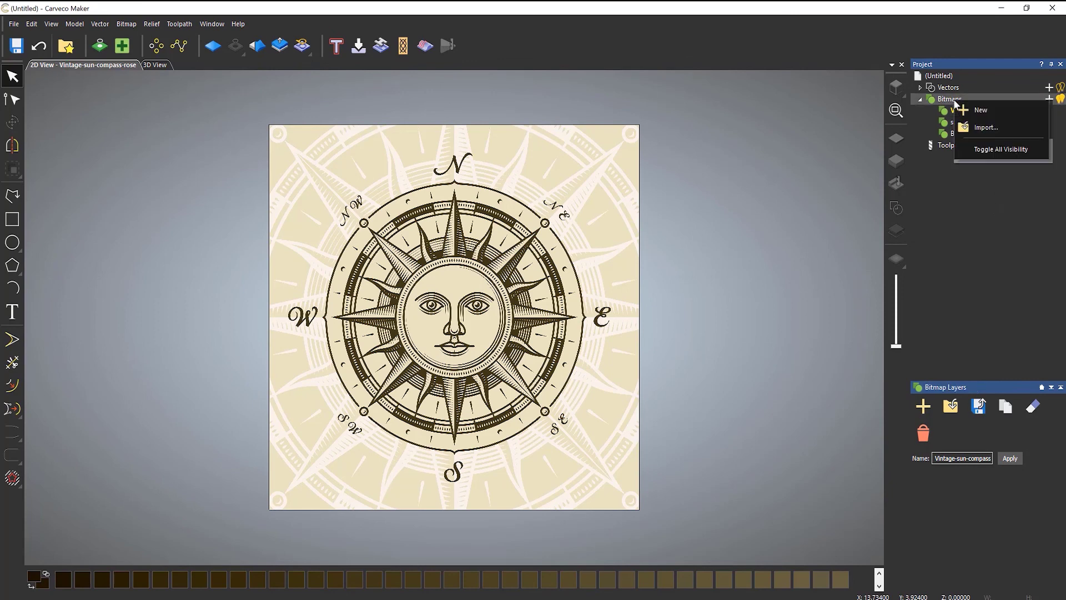
left_click(987, 127)
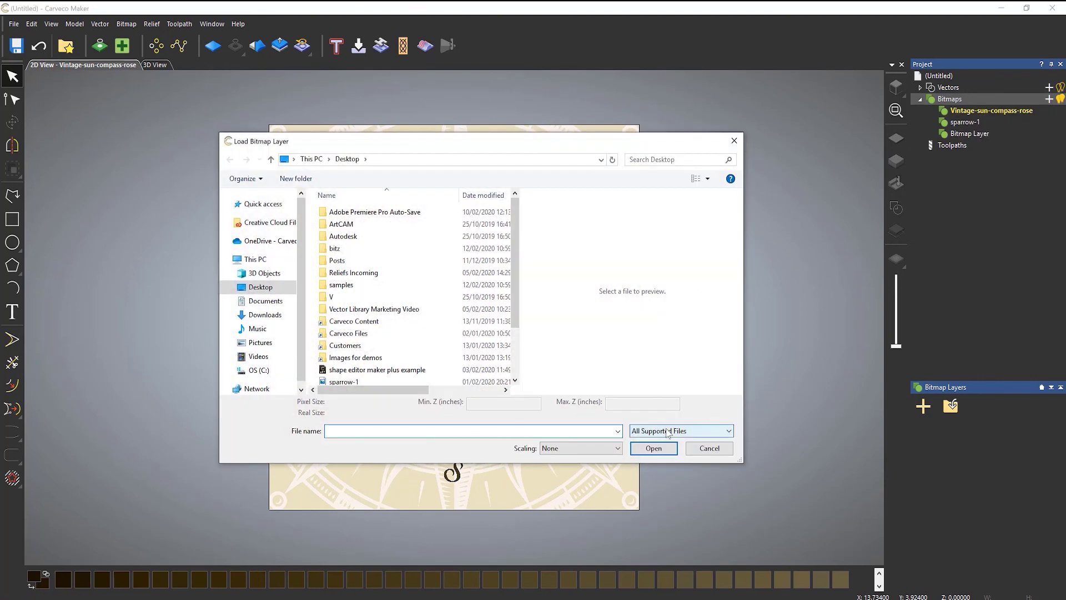
left_click(669, 432)
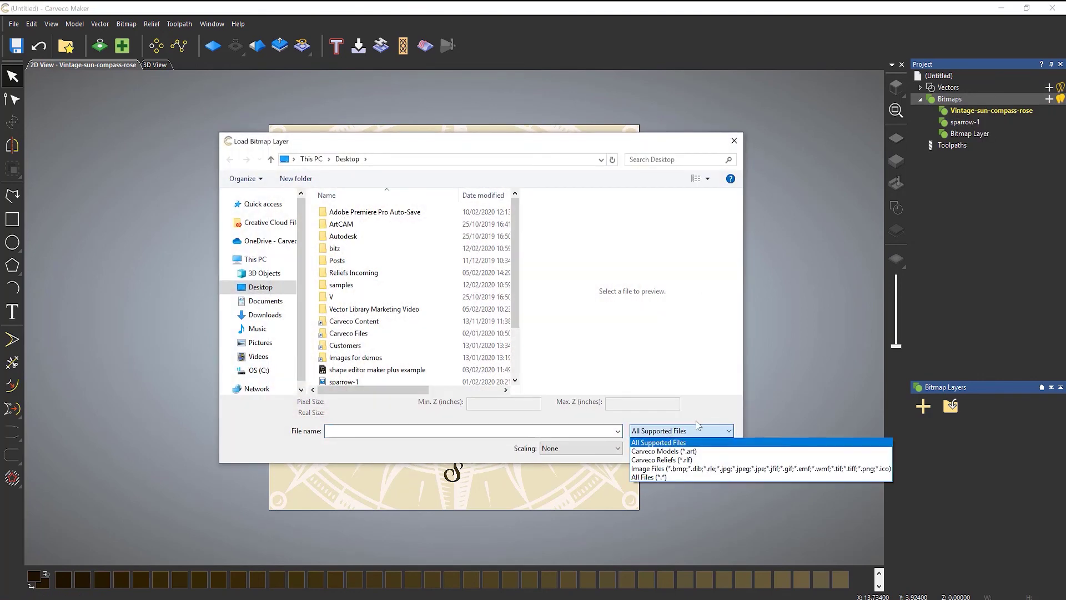